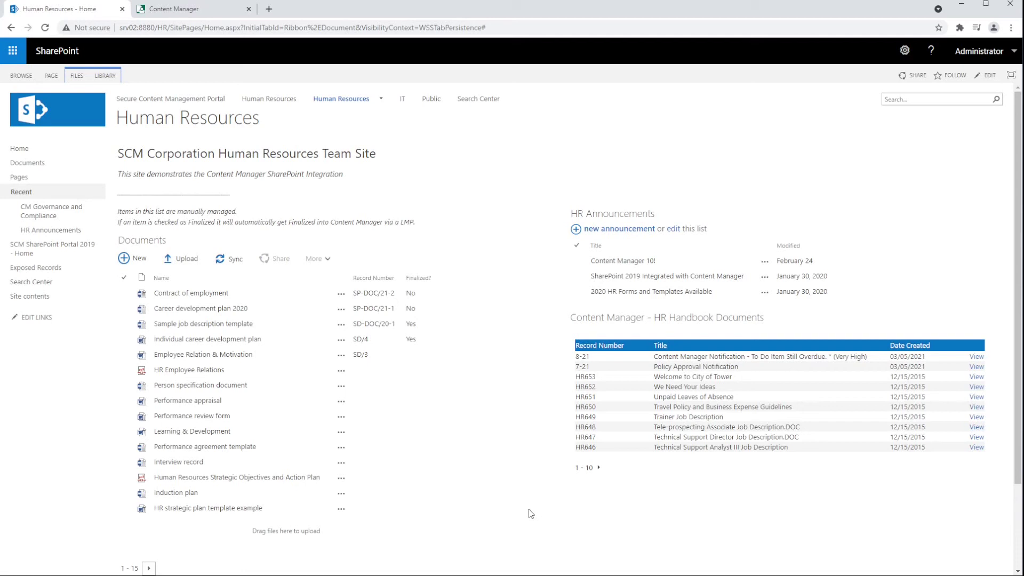
Step: Place the Person specification document under management with Content Manager, accepting the proposed record values, and reload the page
click(124, 386)
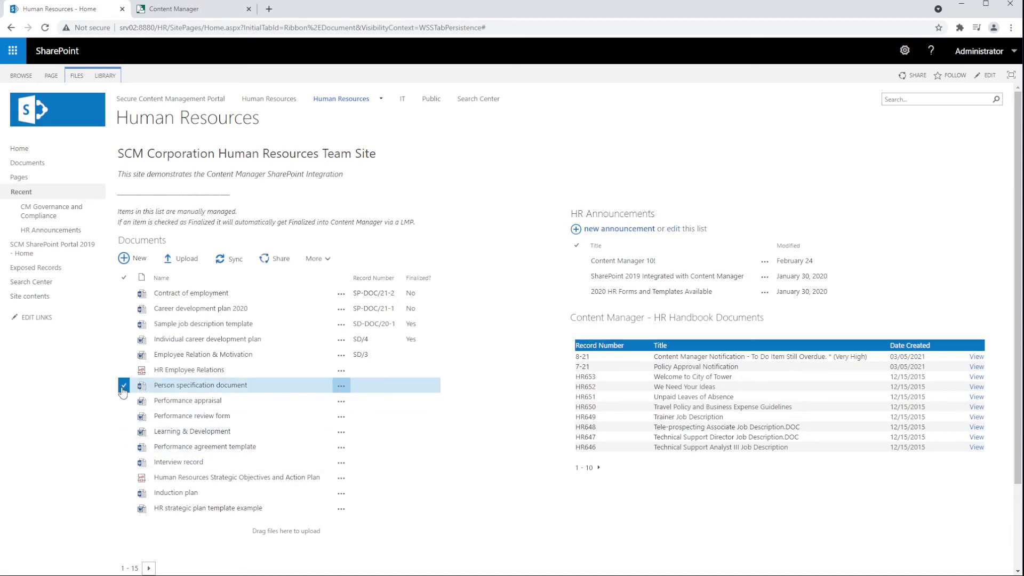
click(80, 76)
click(336, 87)
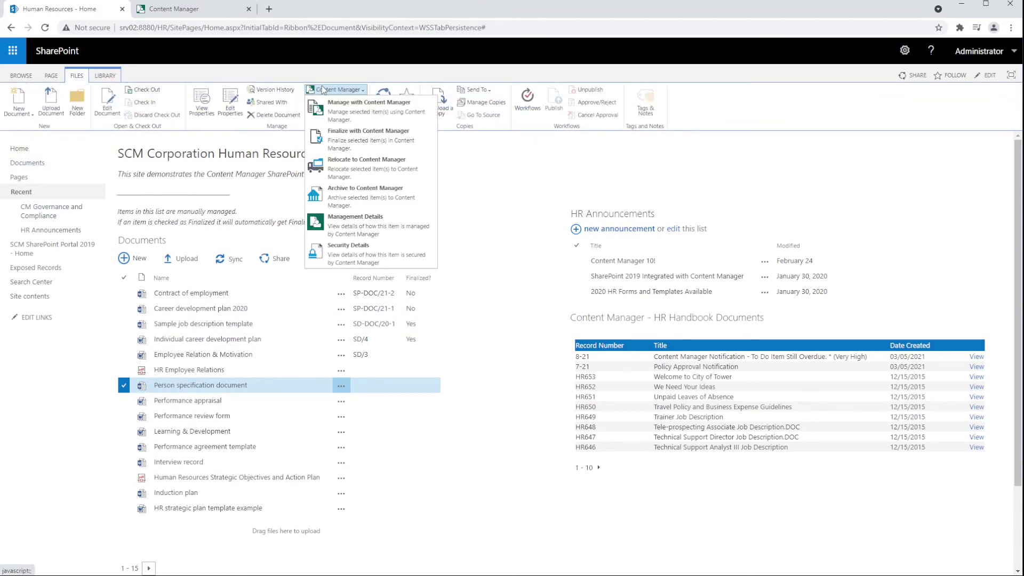
click(348, 110)
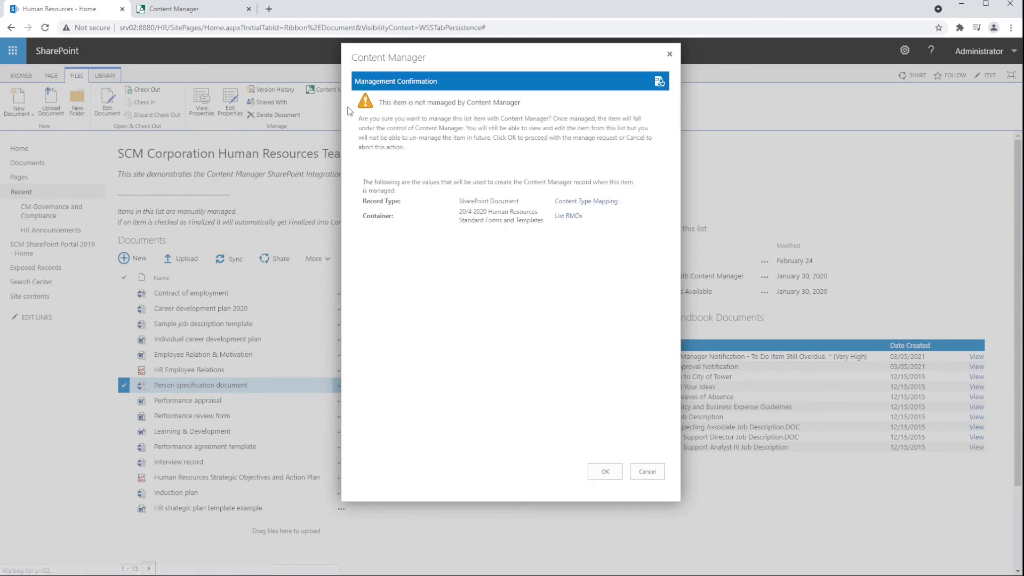
click(604, 471)
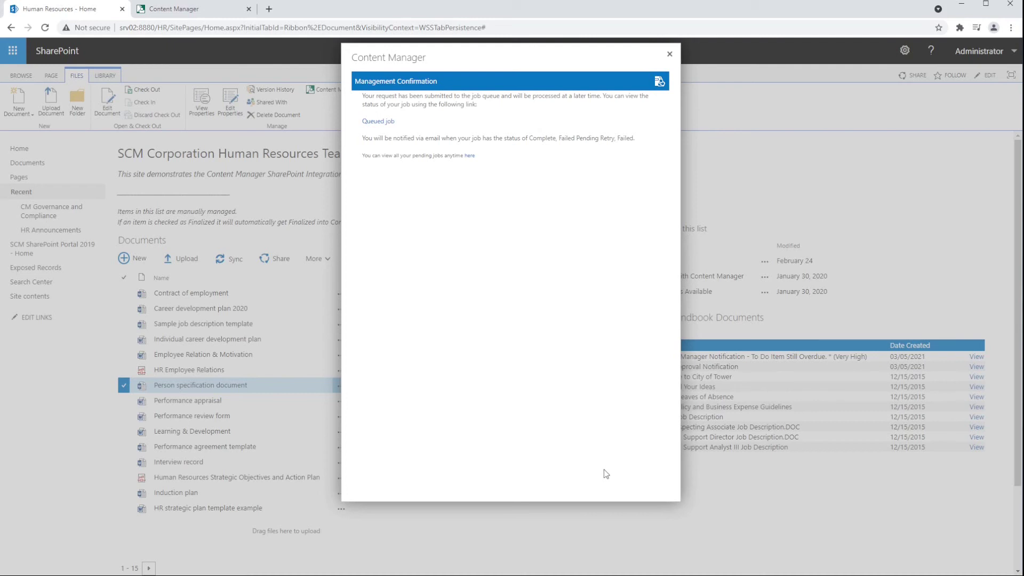
click(669, 55)
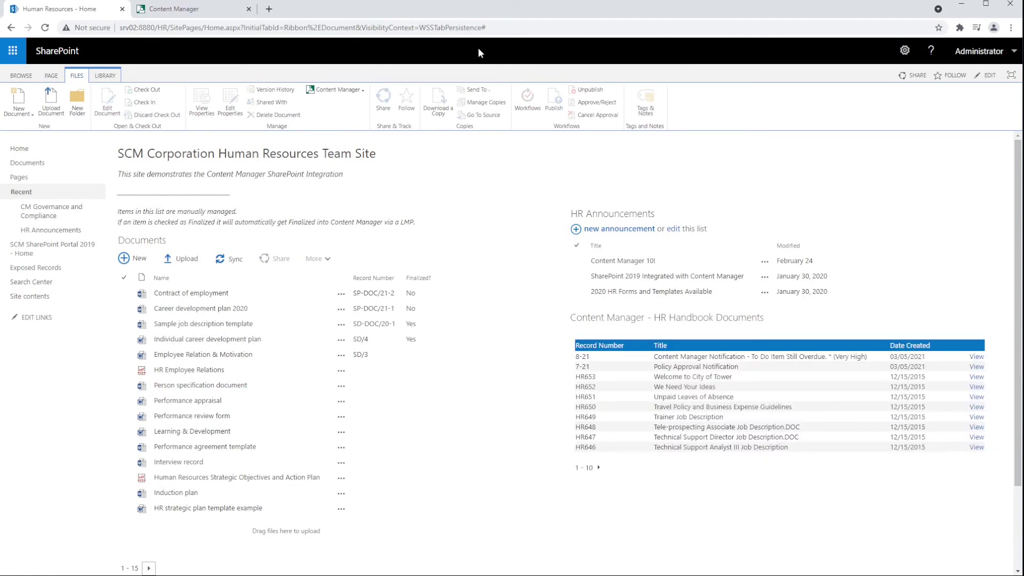
click(46, 28)
click(550, 111)
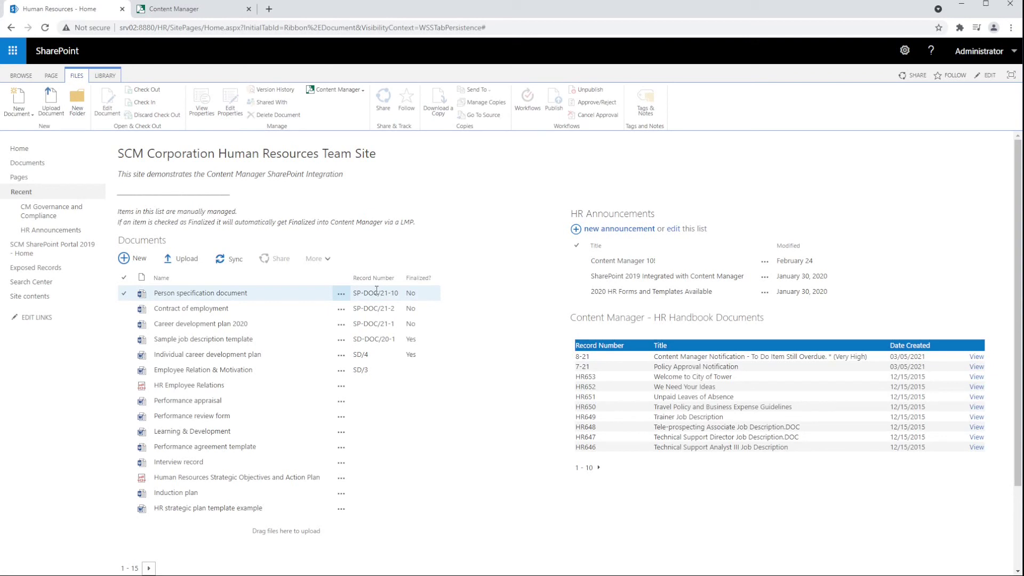
Step: Review the Content Manager management details of the Person specification document, then close them
click(124, 293)
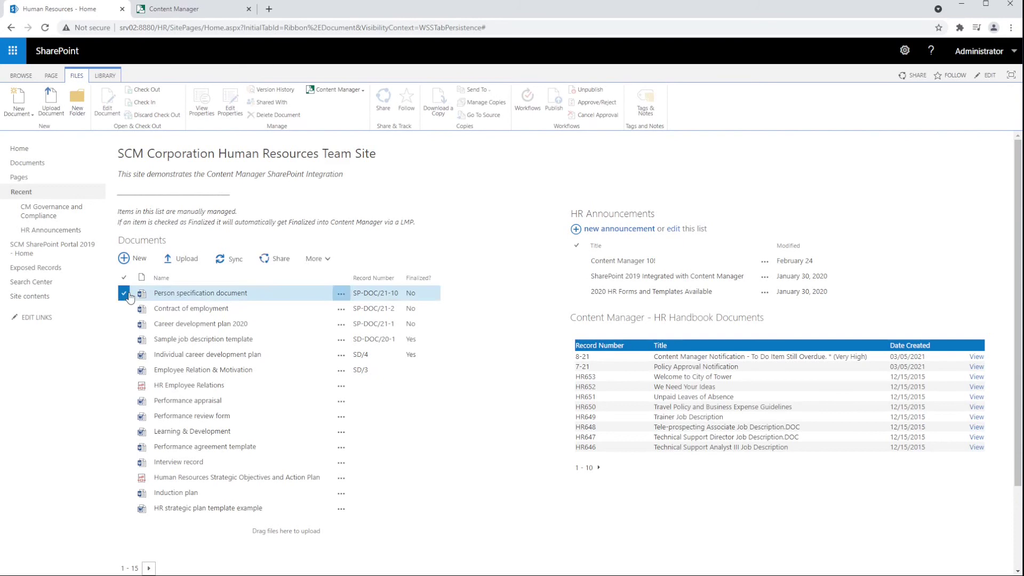
click(334, 91)
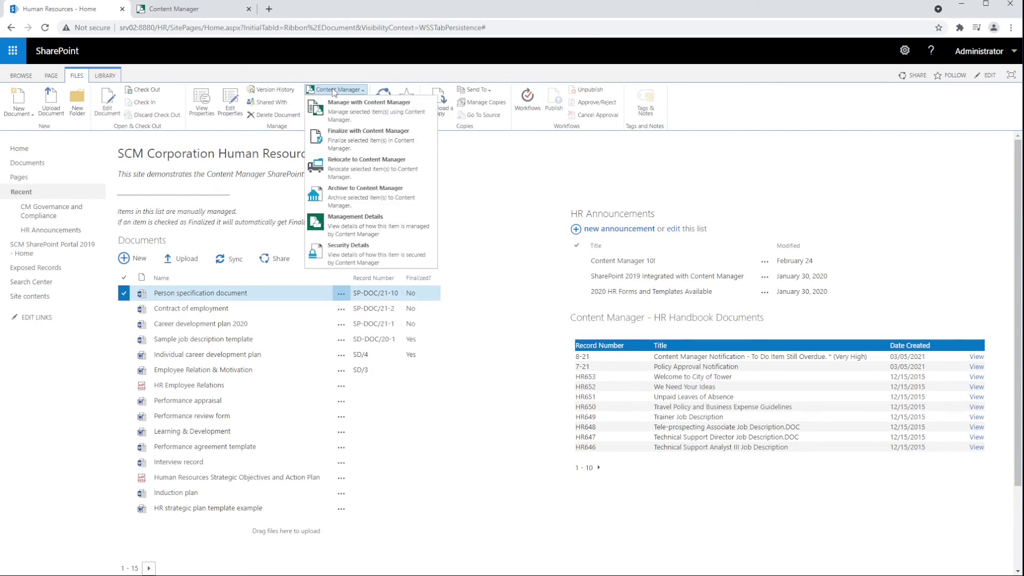
click(354, 223)
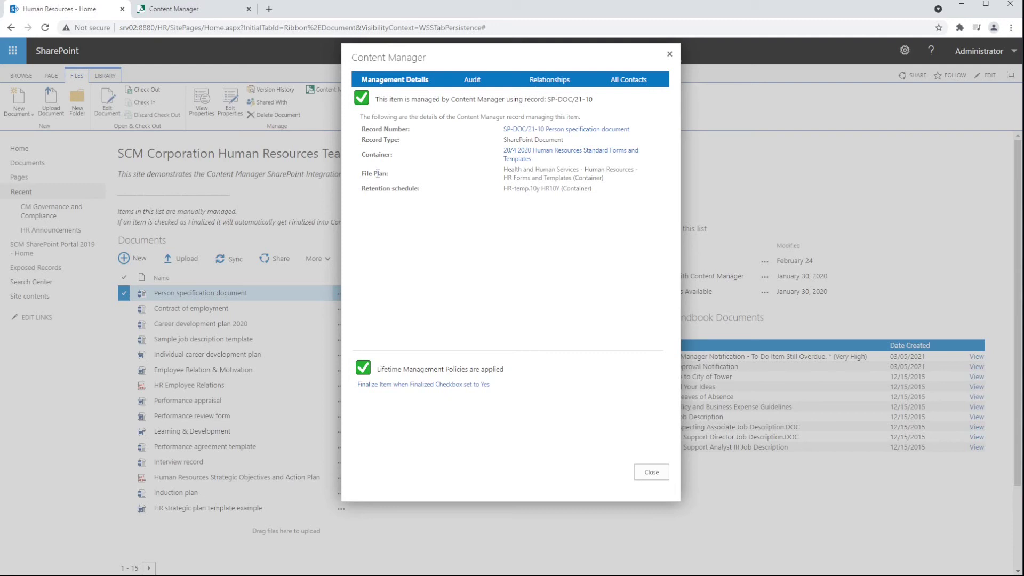
click(650, 471)
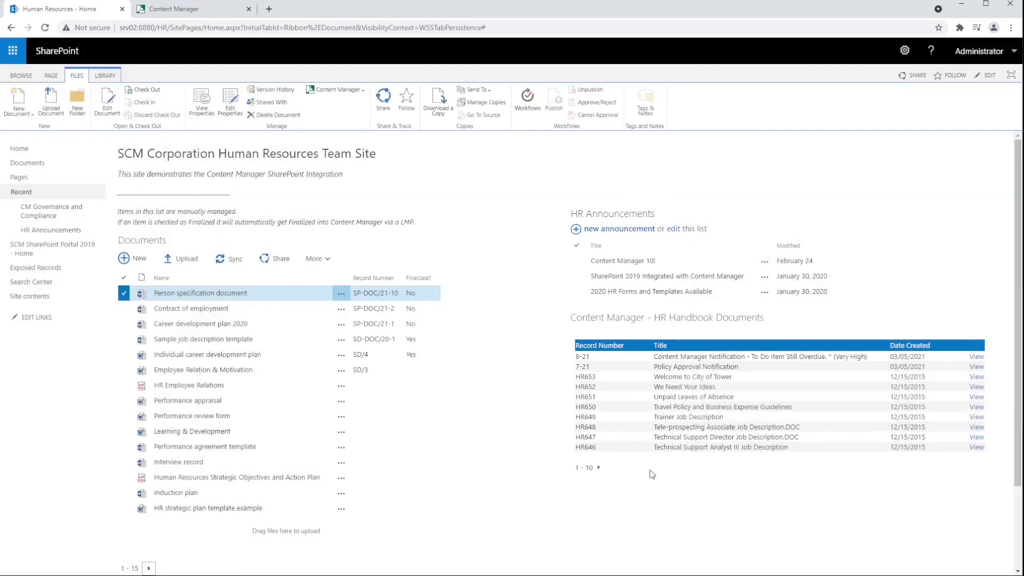
Step: Archive the Performance appraisal document to Content Manager and reload the Human Resources page
click(124, 309)
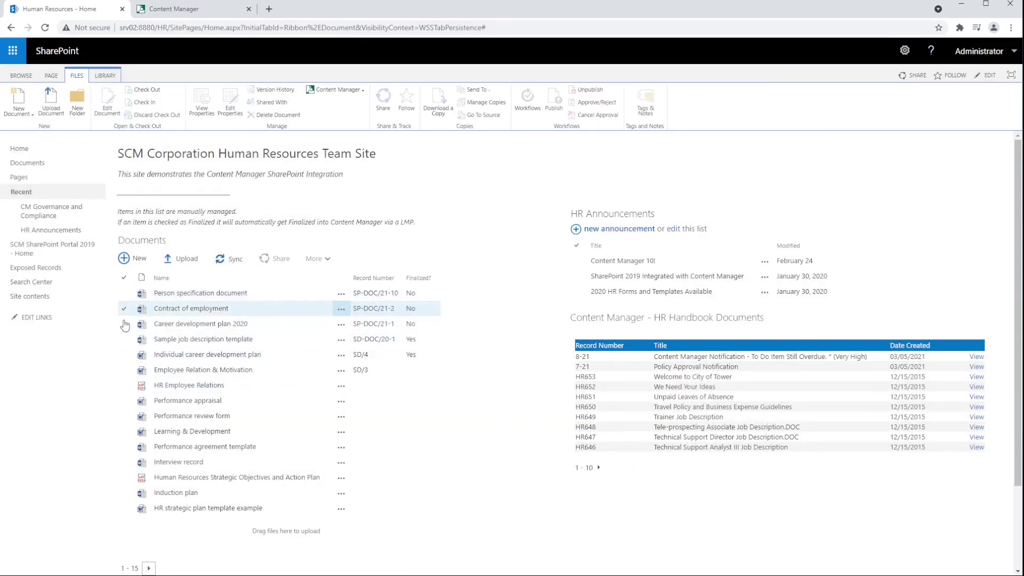
click(124, 401)
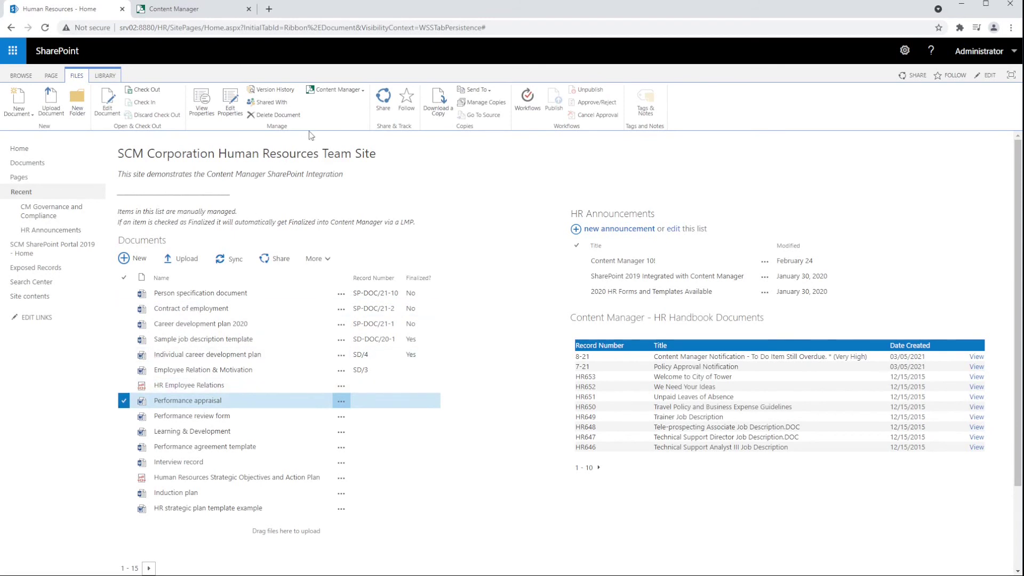
click(343, 90)
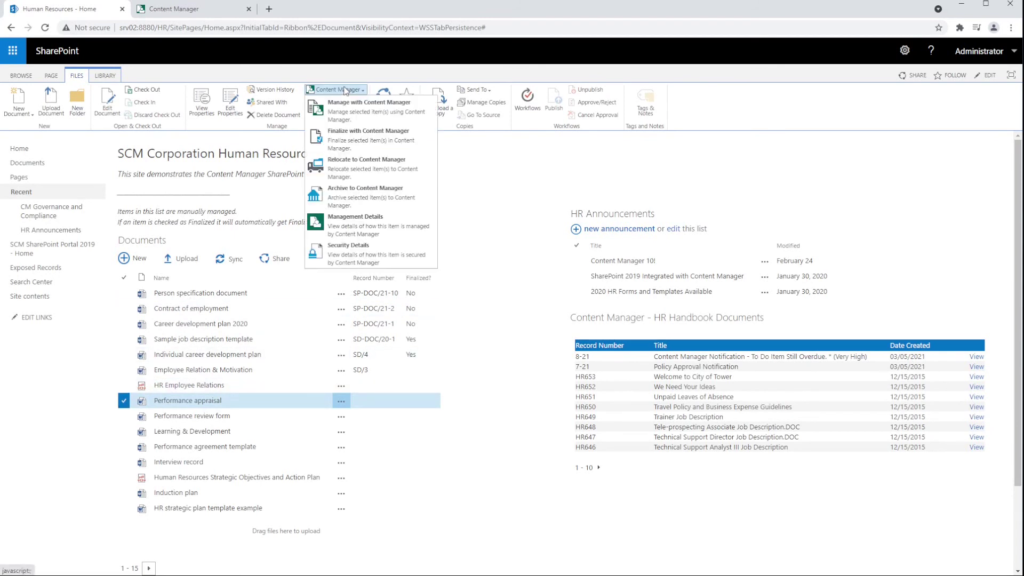
click(353, 192)
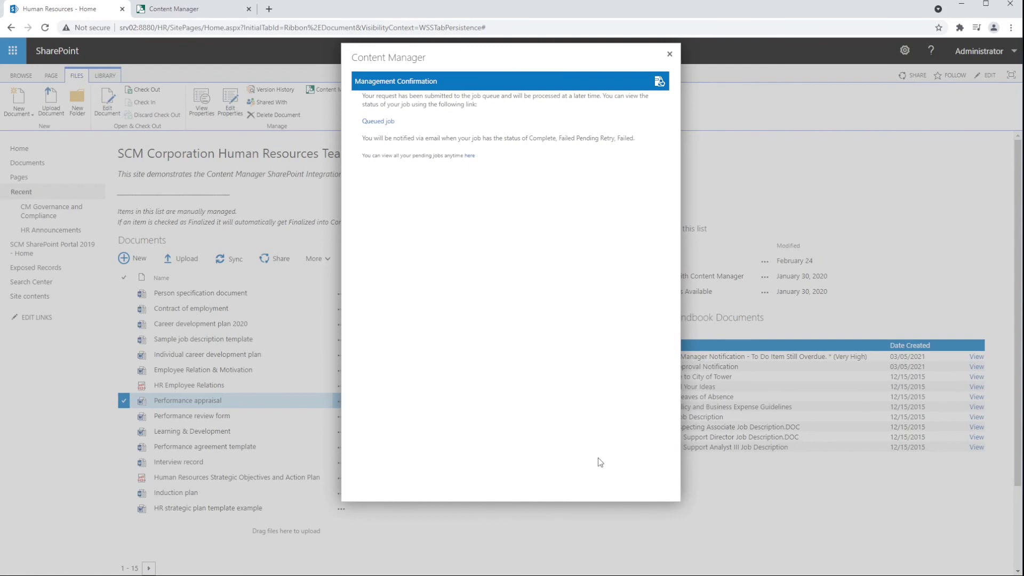
click(669, 54)
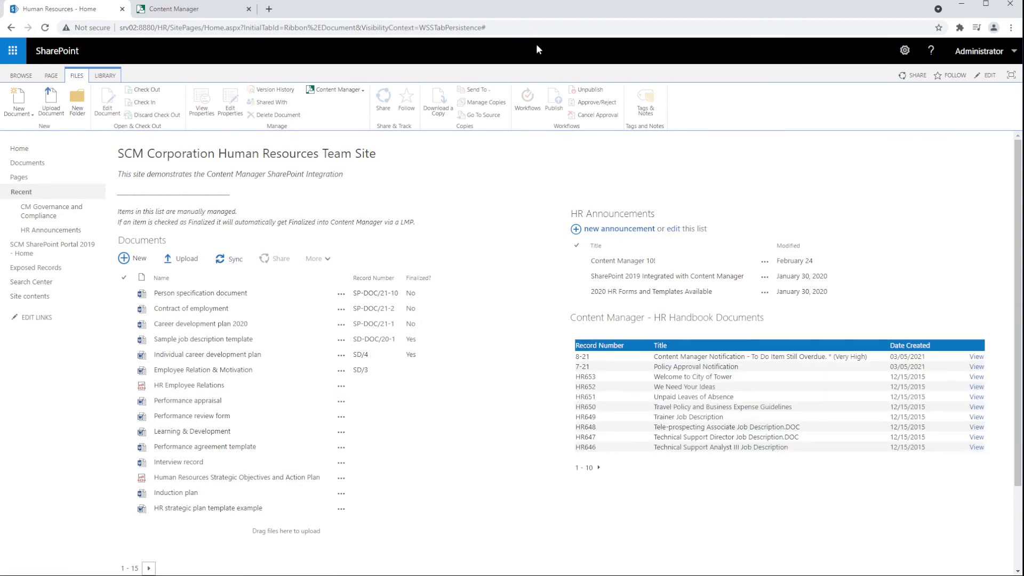
click(45, 28)
click(543, 107)
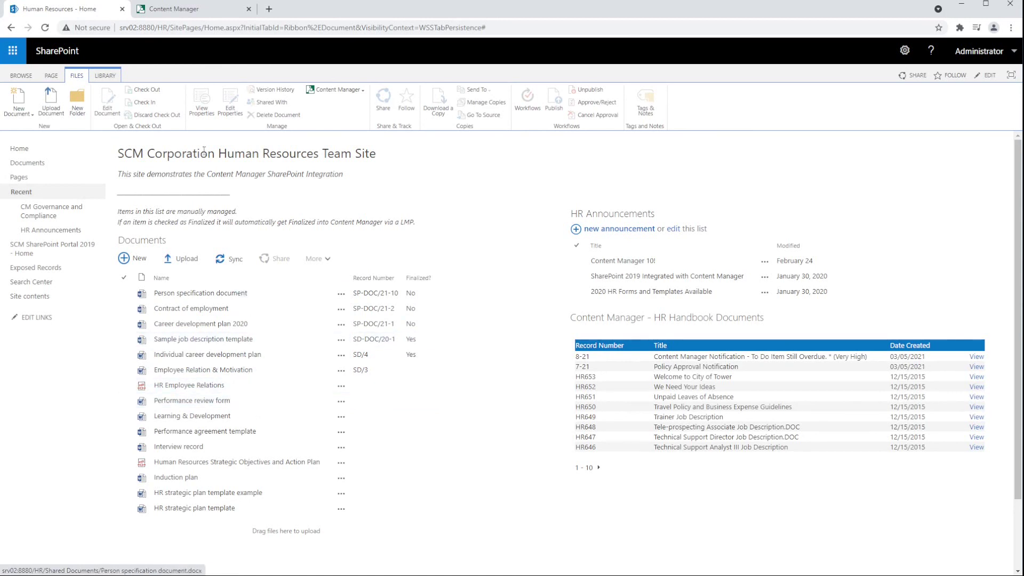
Step: Switch to Content Manager and rerun the record search for Date Filed today
click(195, 13)
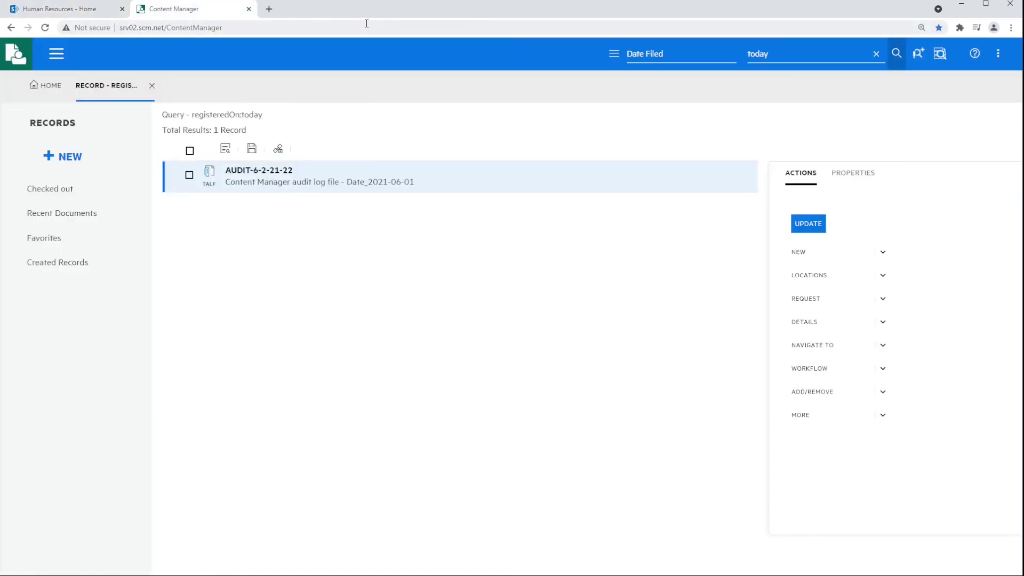
click(783, 51)
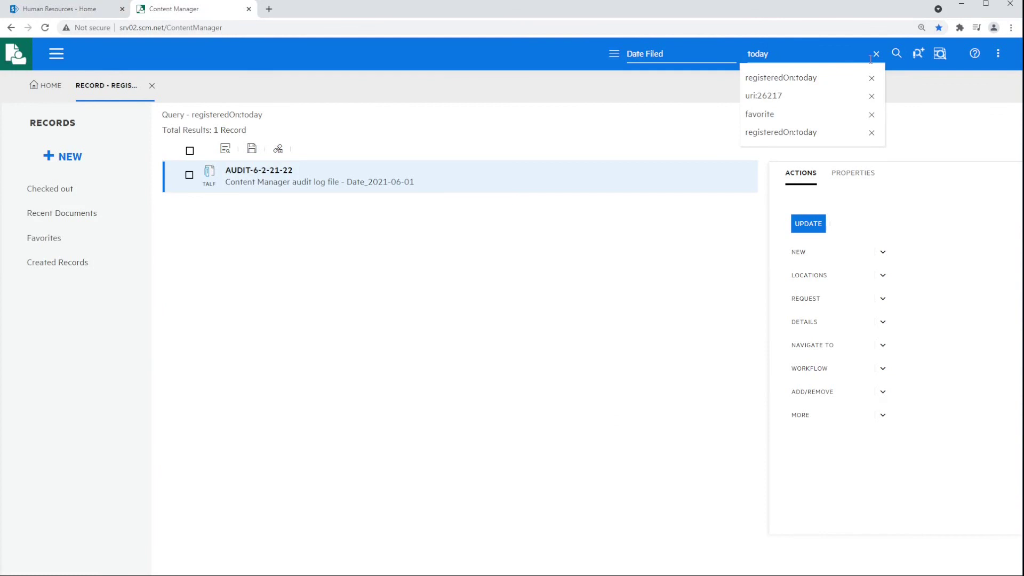
click(897, 57)
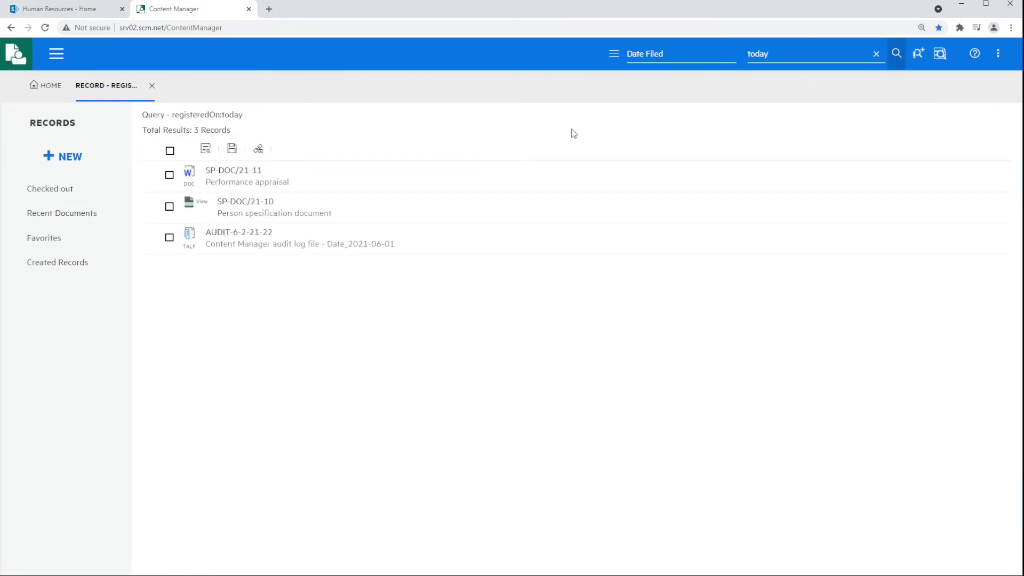
Step: Examine the properties of the Person specification document and Performance appraisal records, including the appraisal's Date Declared As Final
click(315, 206)
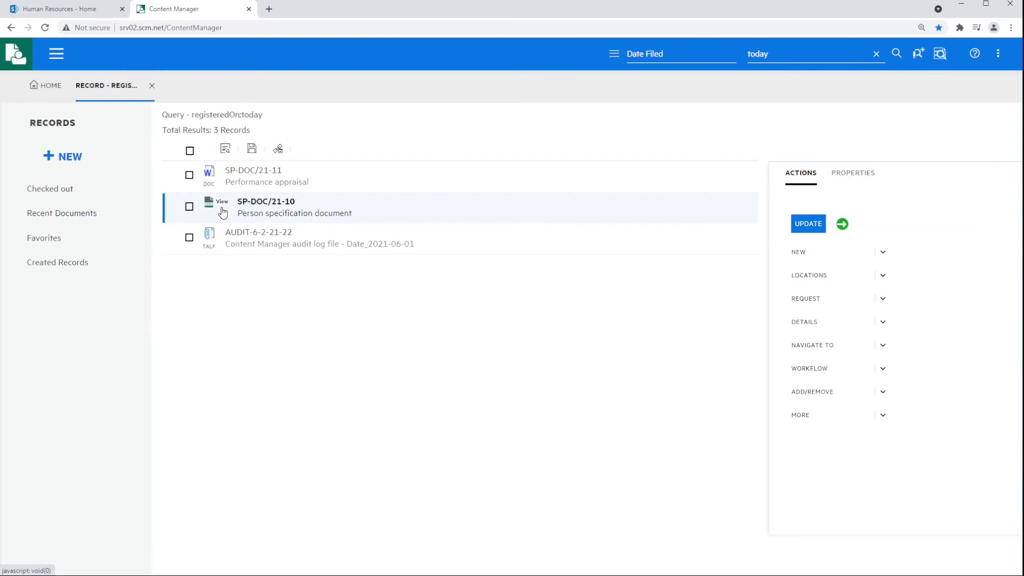
click(853, 177)
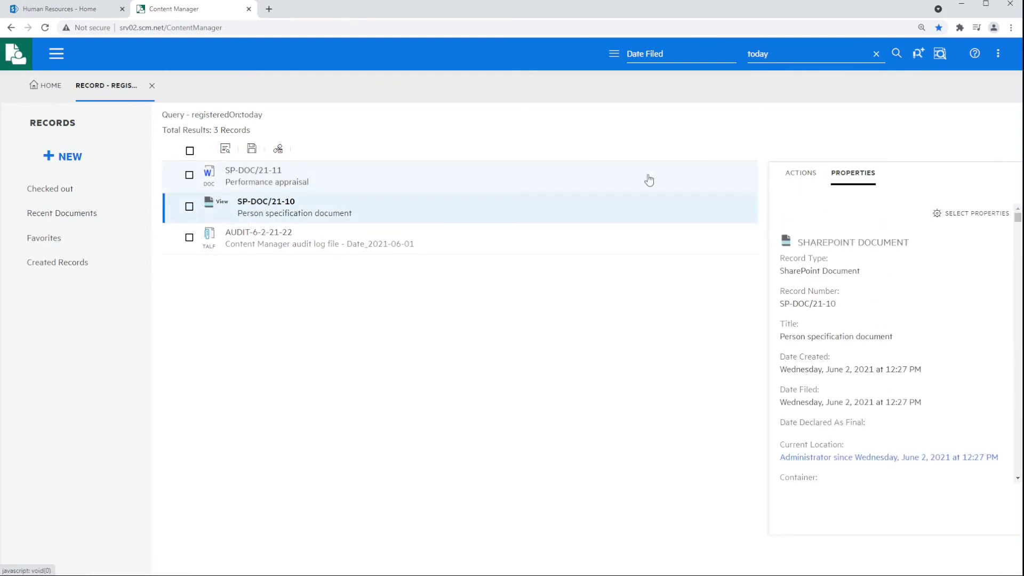
click(297, 180)
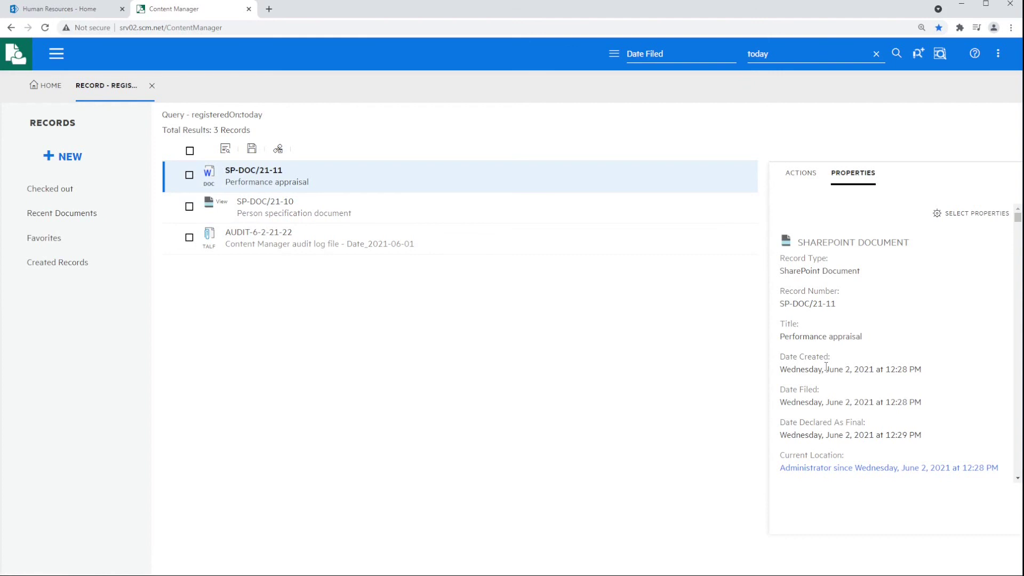
drag(785, 422, 843, 434)
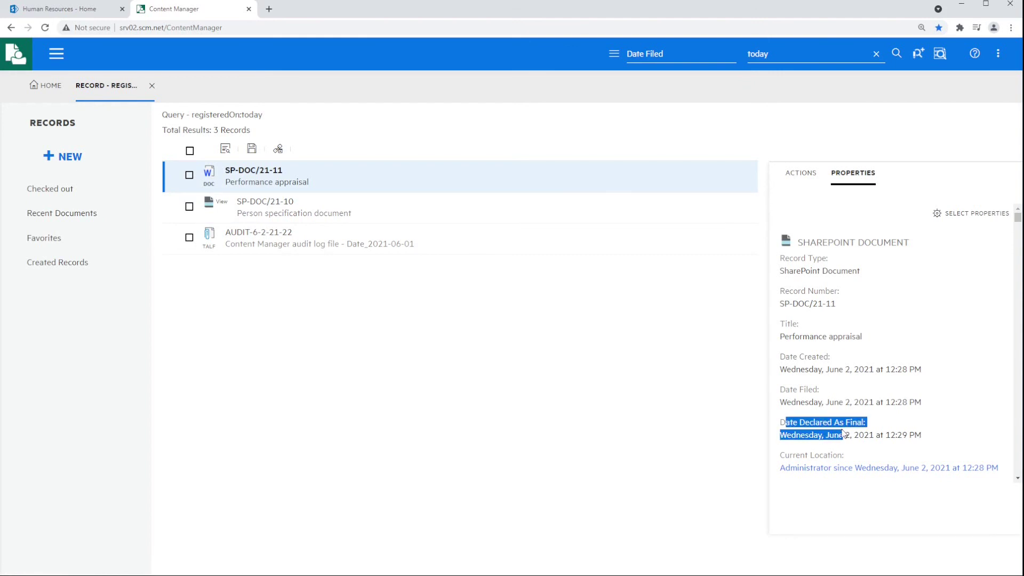
Step: Return to SharePoint, set Finalized to Yes in the Performance review form's properties, save, and reload the Human Resources page
click(61, 10)
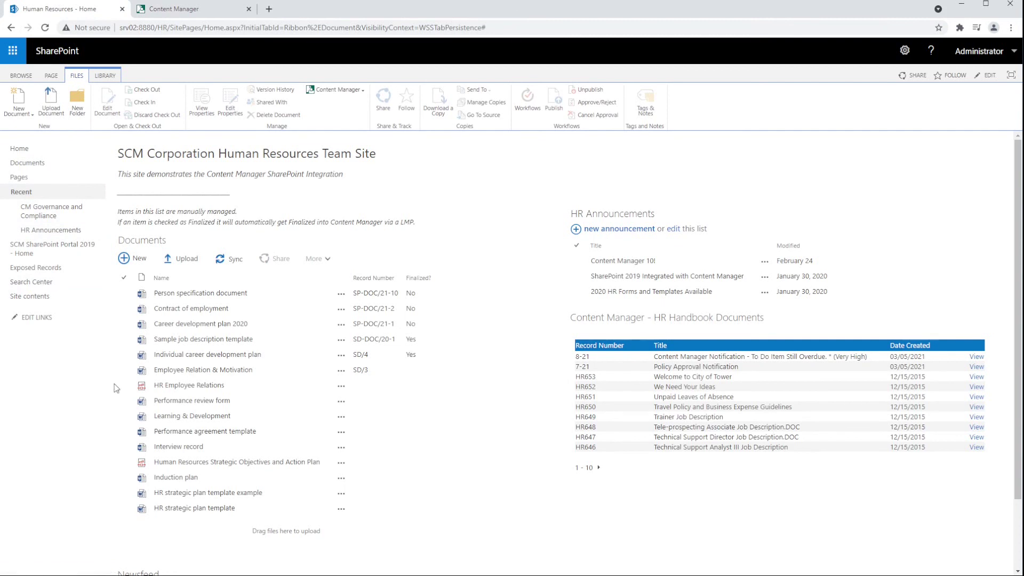
click(123, 404)
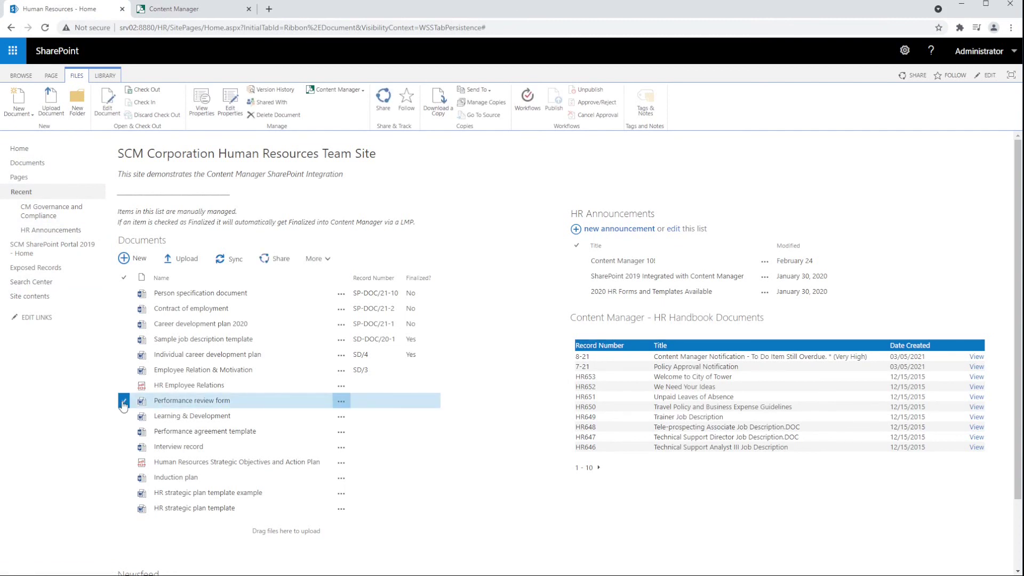
click(341, 401)
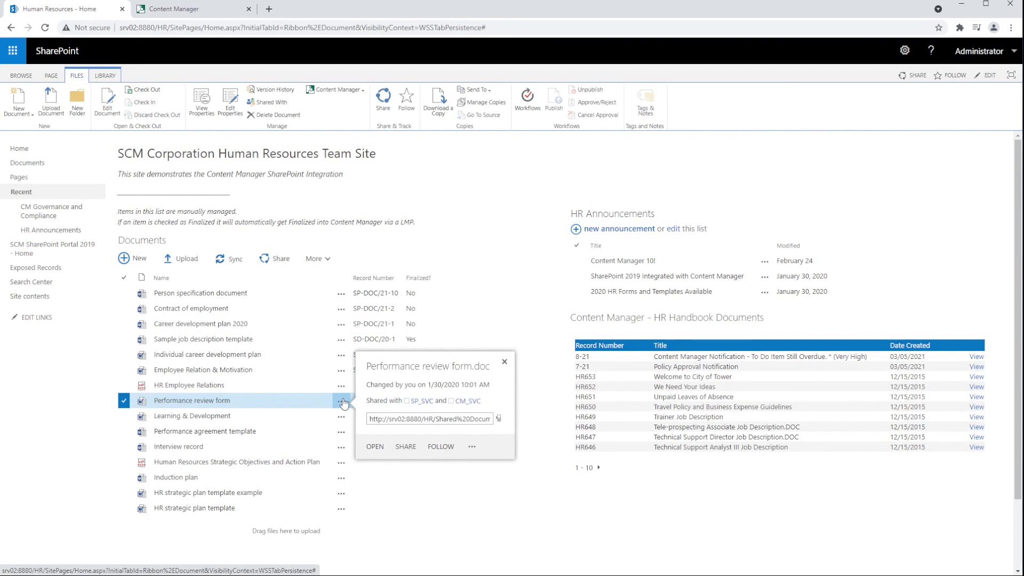
click(472, 448)
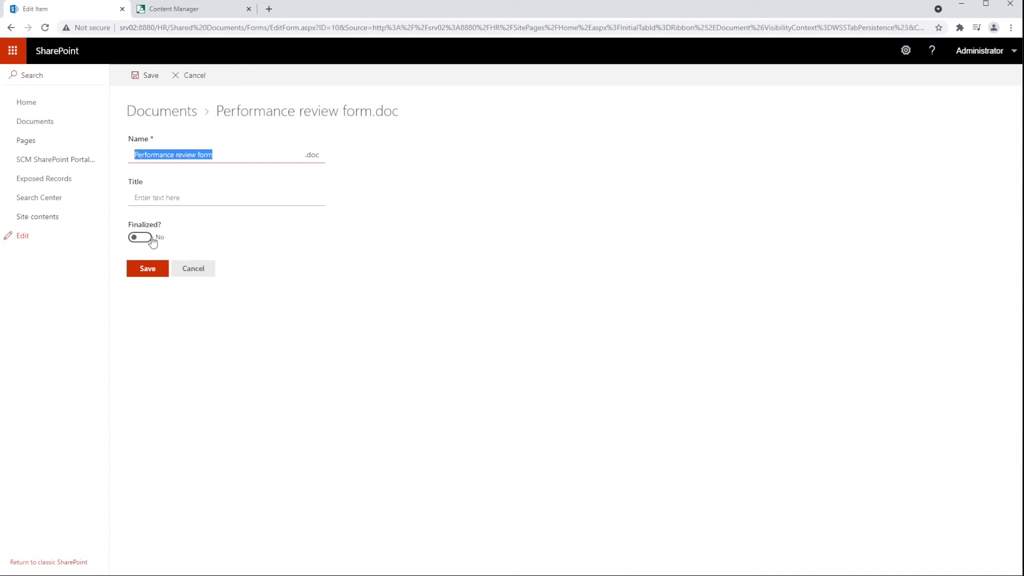
click(146, 240)
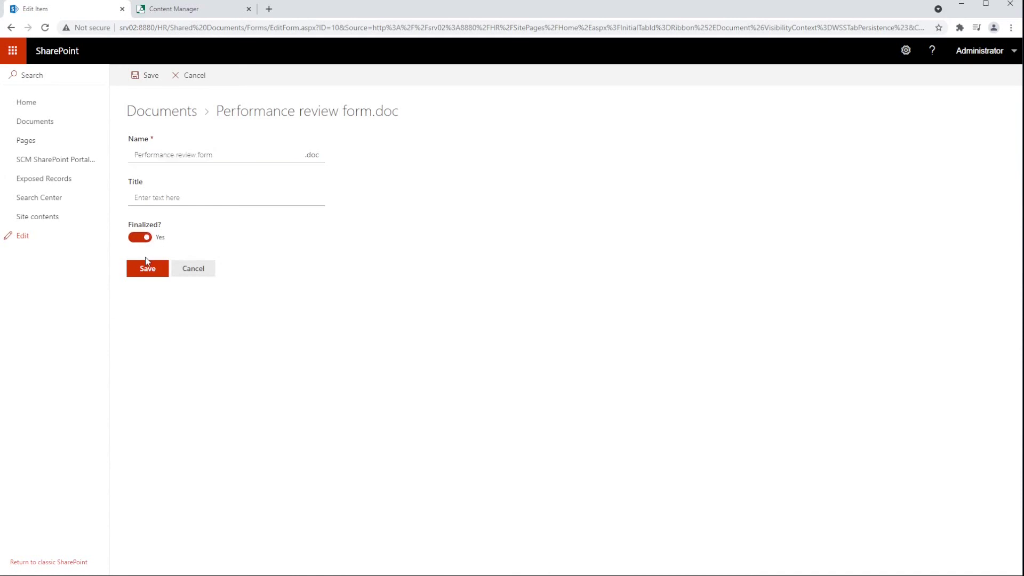
click(148, 271)
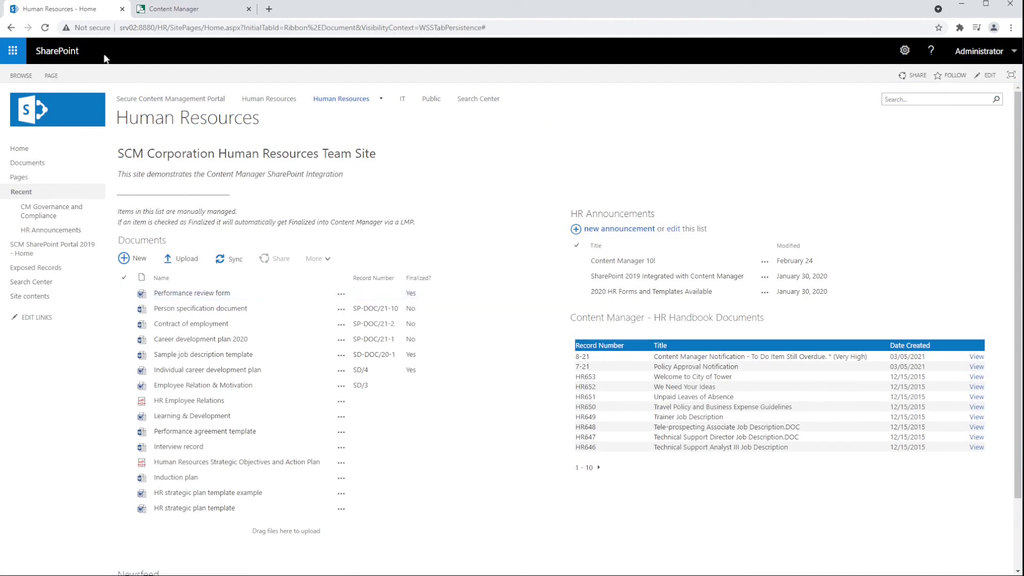
click(46, 31)
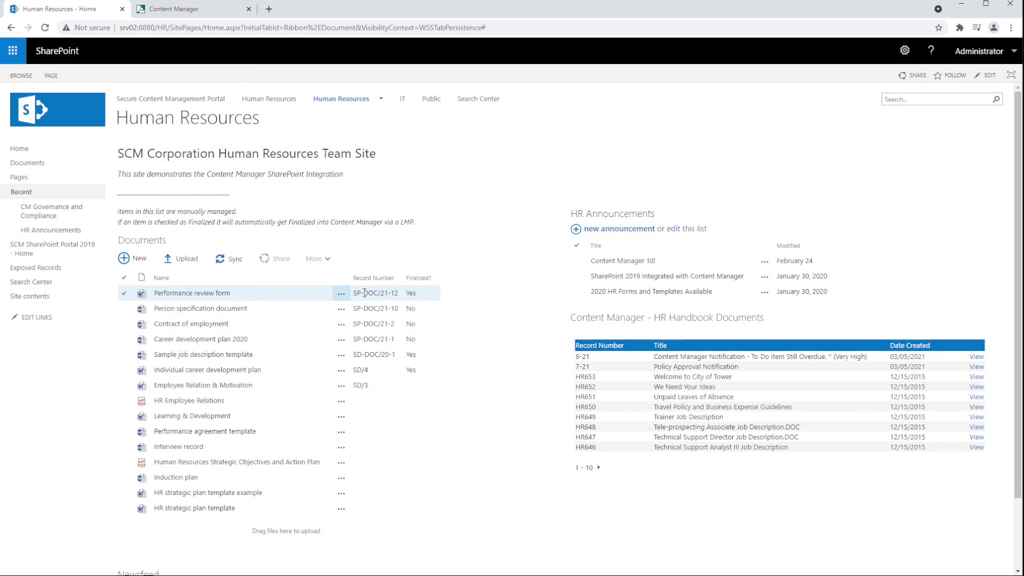
Step: Create an HR announcement titled "CM10 SharePoint Integration" with the body "any list item!"
click(625, 230)
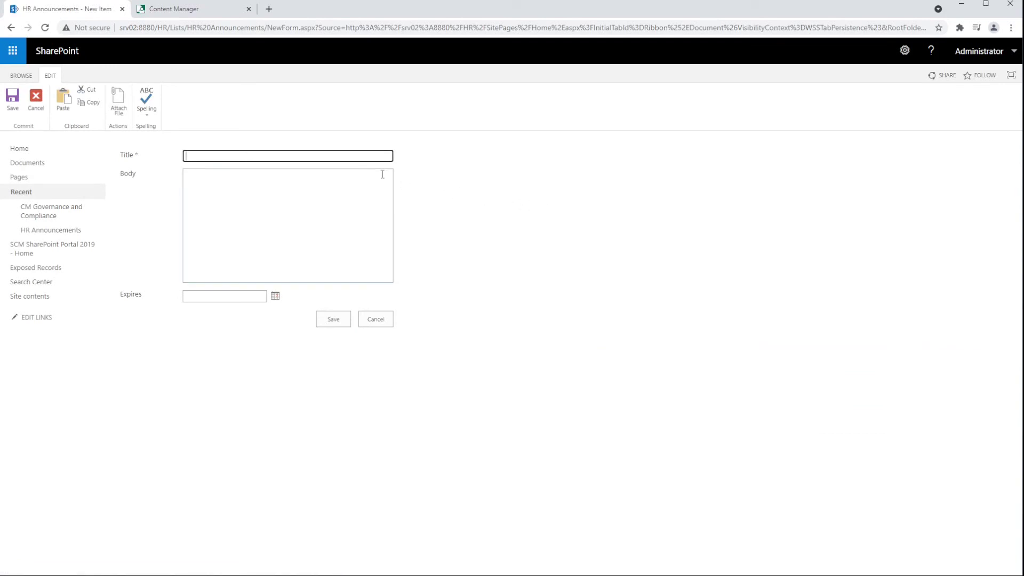
text(CM10 SharePoint Integration)
click(378, 173)
text(any)
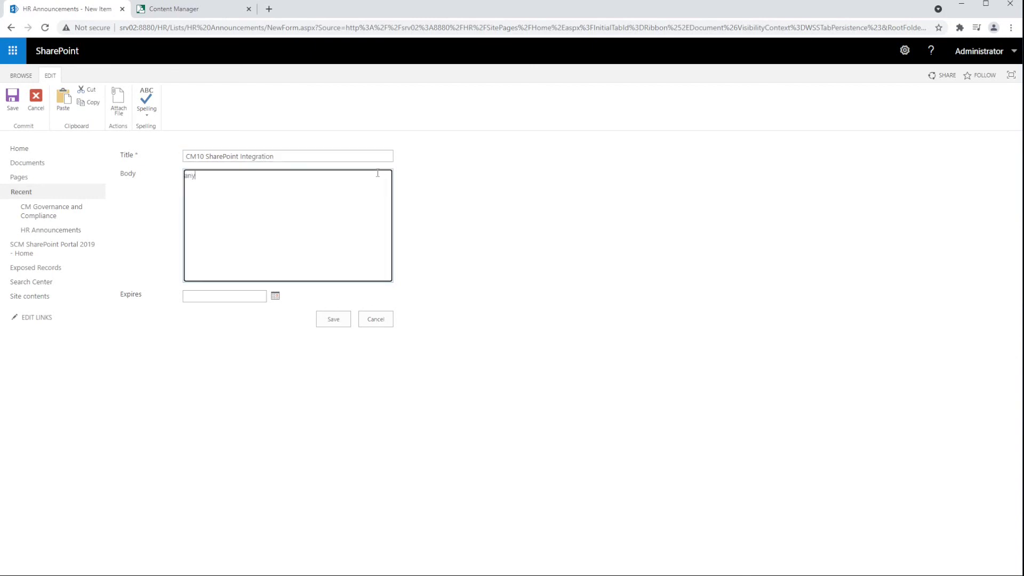
text( list item!)
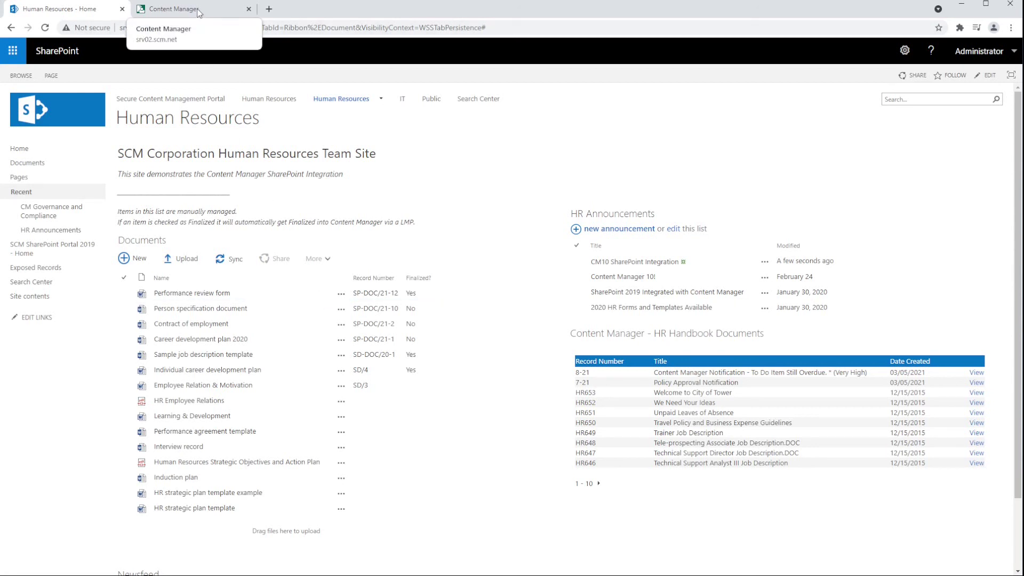
Step: In Content Manager, rerun the search for records filed today and examine the properties of the CM10 SharePoint Integration record
click(199, 11)
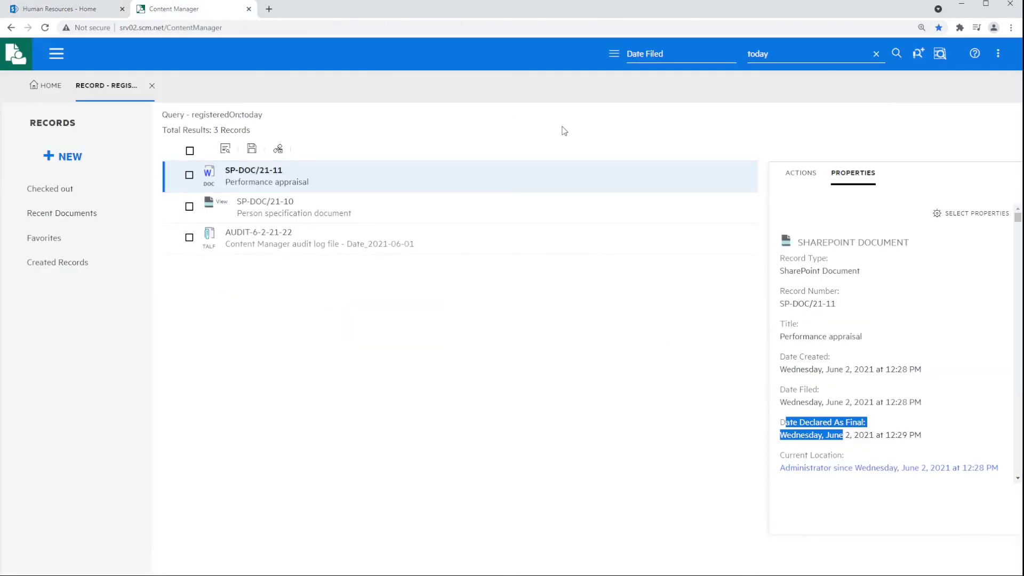
click(897, 60)
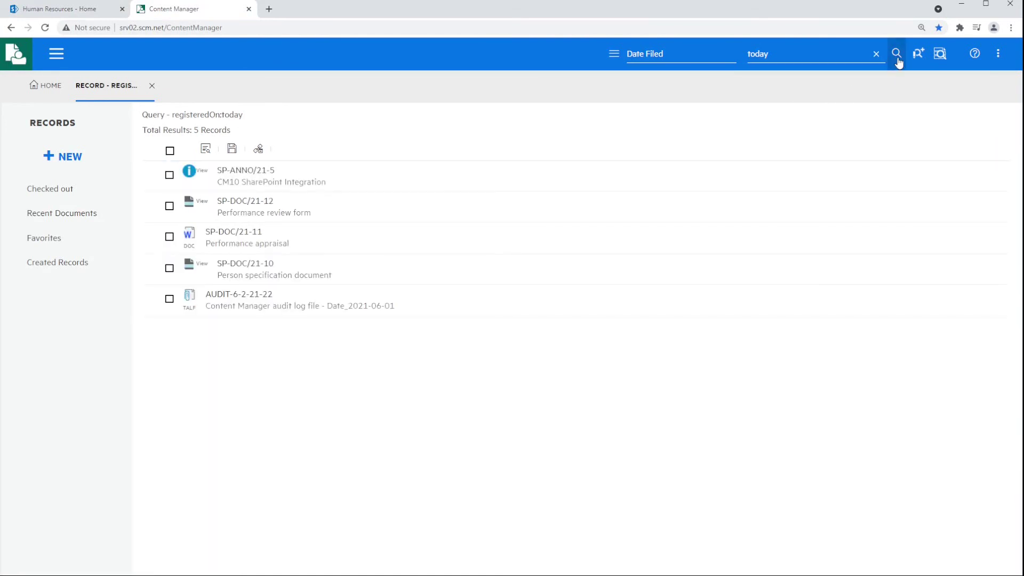
click(298, 179)
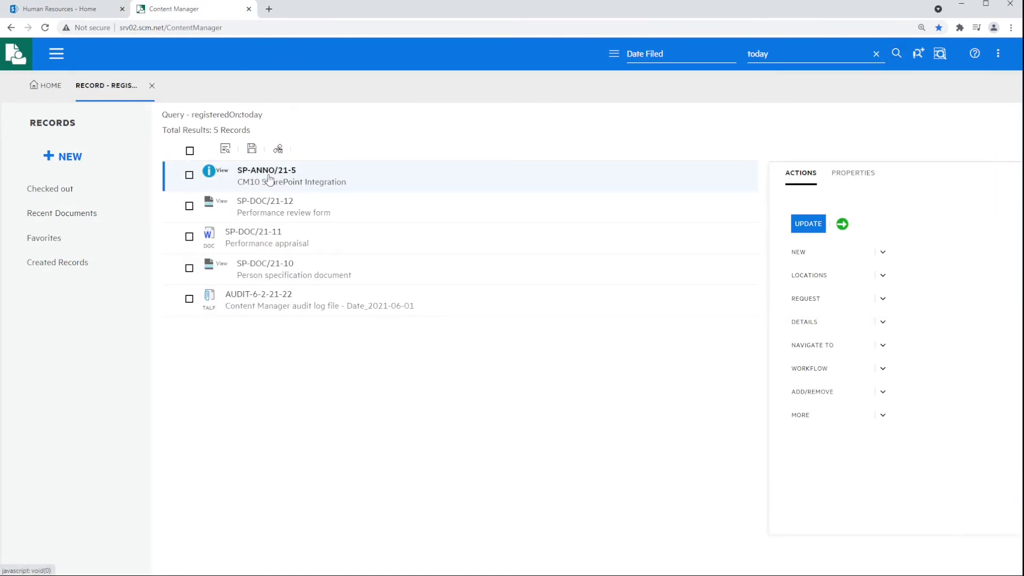
click(842, 179)
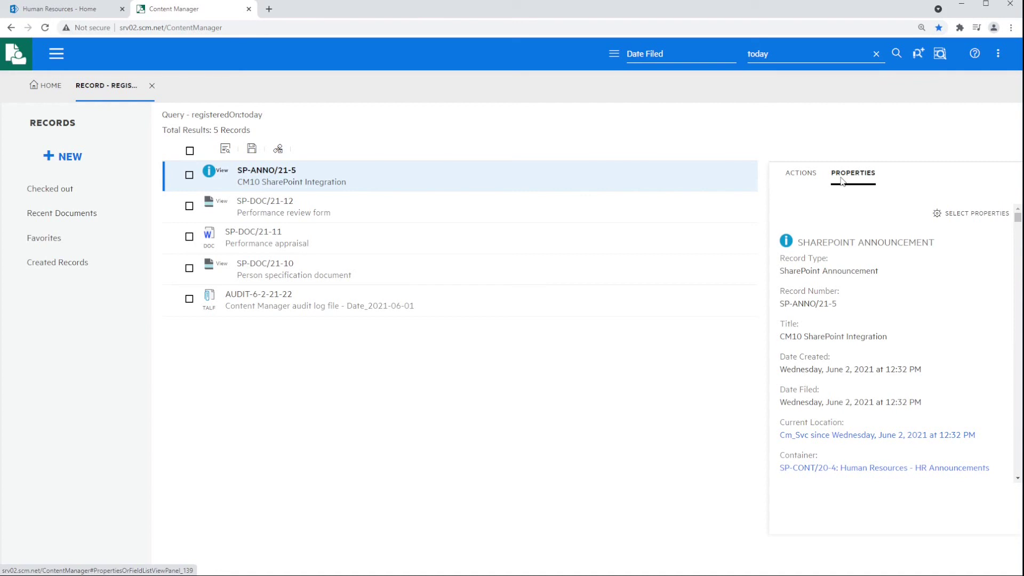
Step: Switch back to the SharePoint Human Resources site and search it for "insurance"
click(88, 12)
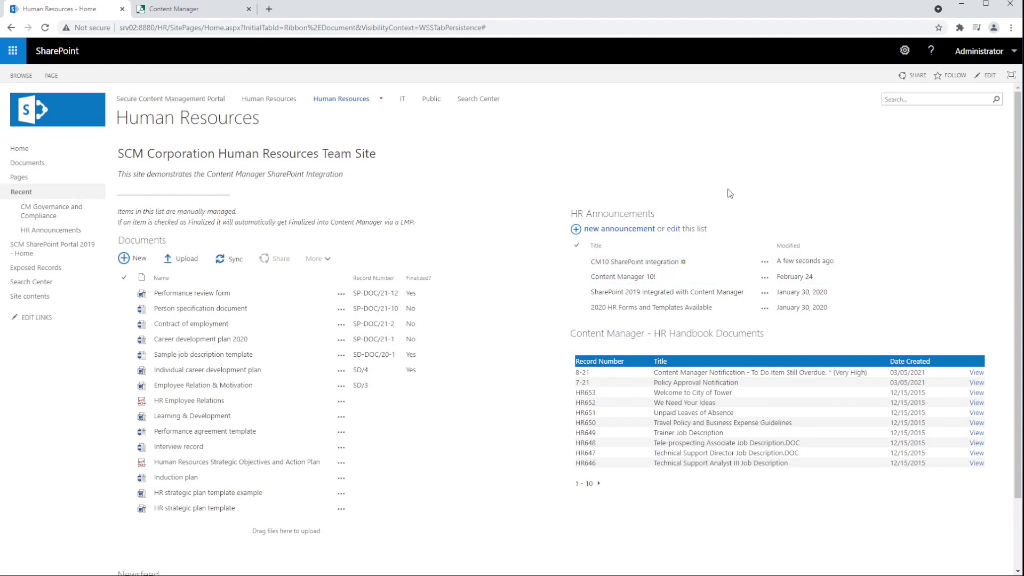
click(899, 100)
text(insurance)
key(Return)
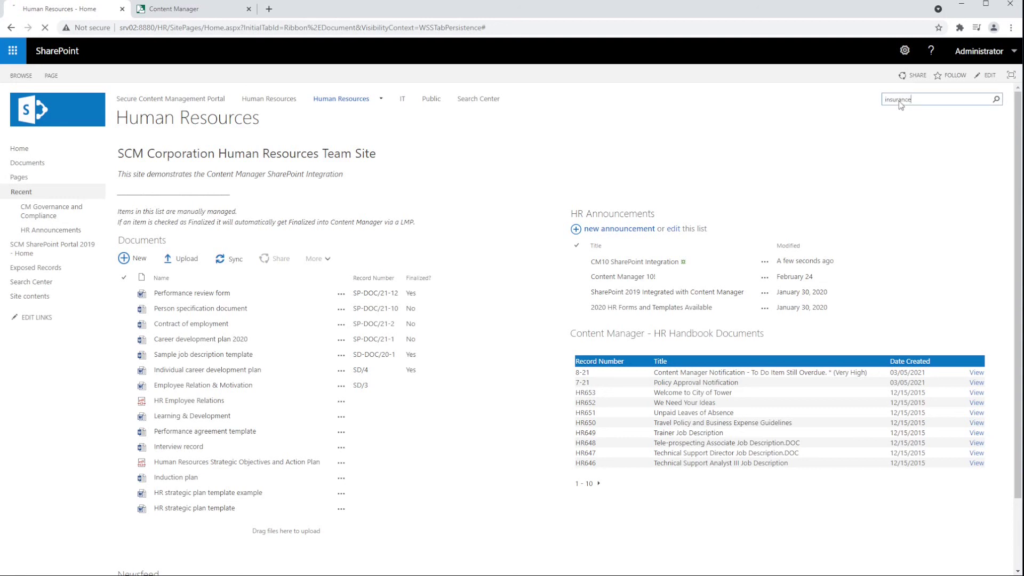